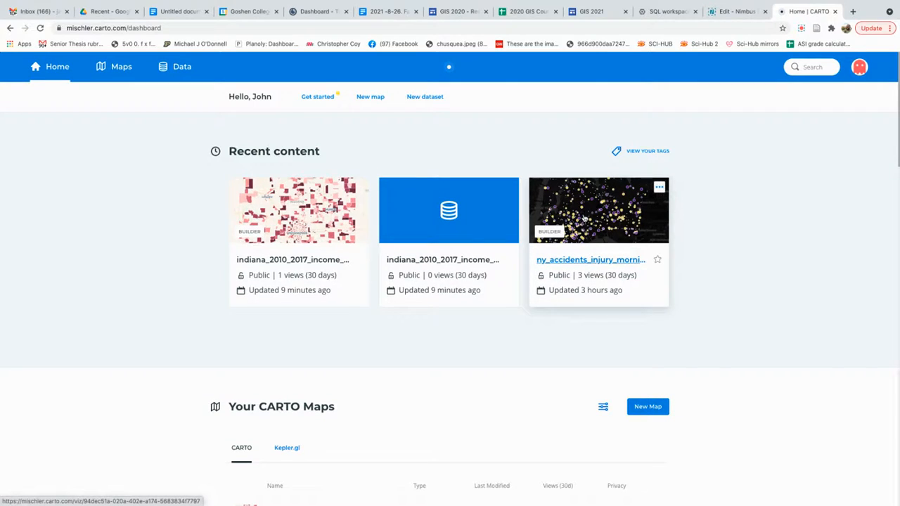
# Open the recent ny_accidents_injury map and hide the night layer with the Detect Outliers and Clusters analysis.
pyautogui.click(584, 241)
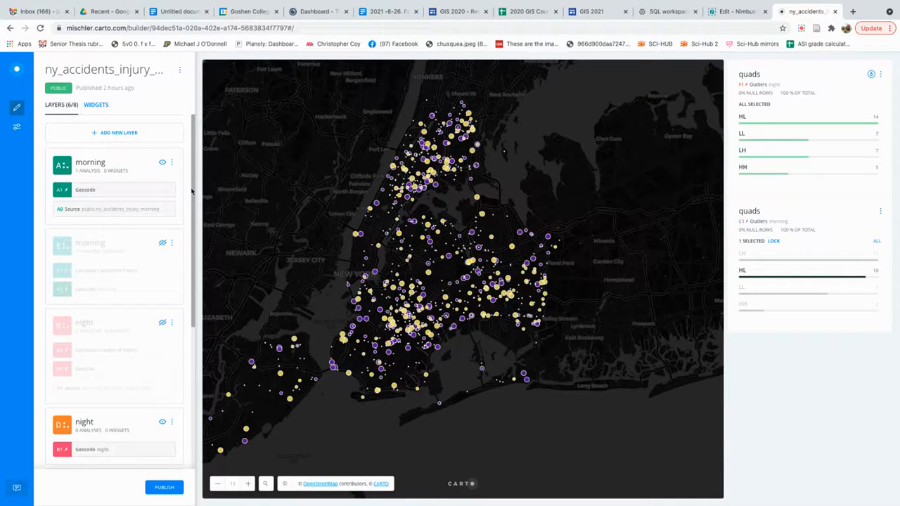
pyautogui.scroll(-3, 187, 237)
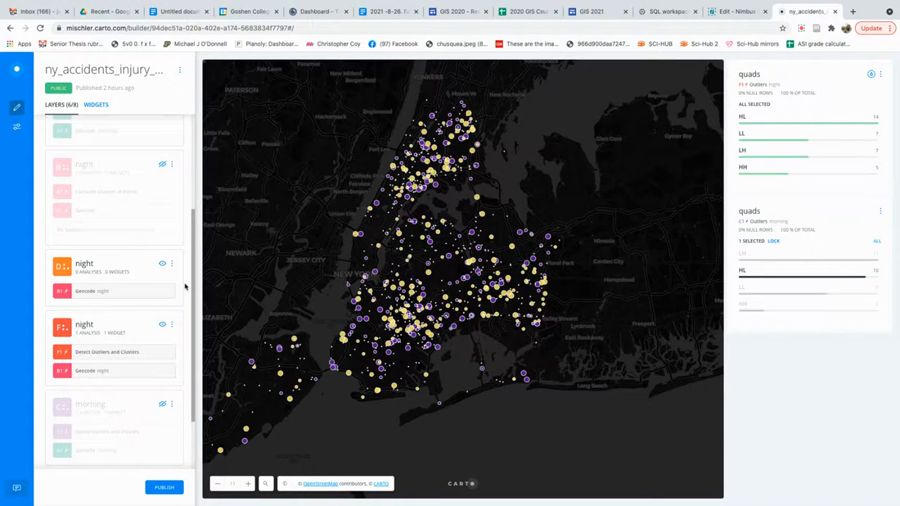
pyautogui.scroll(-1, 185, 292)
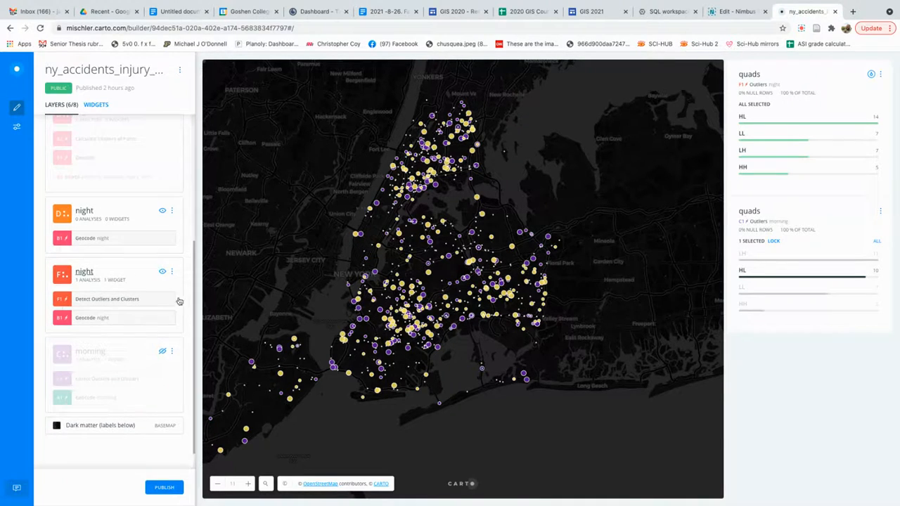
pyautogui.click(164, 275)
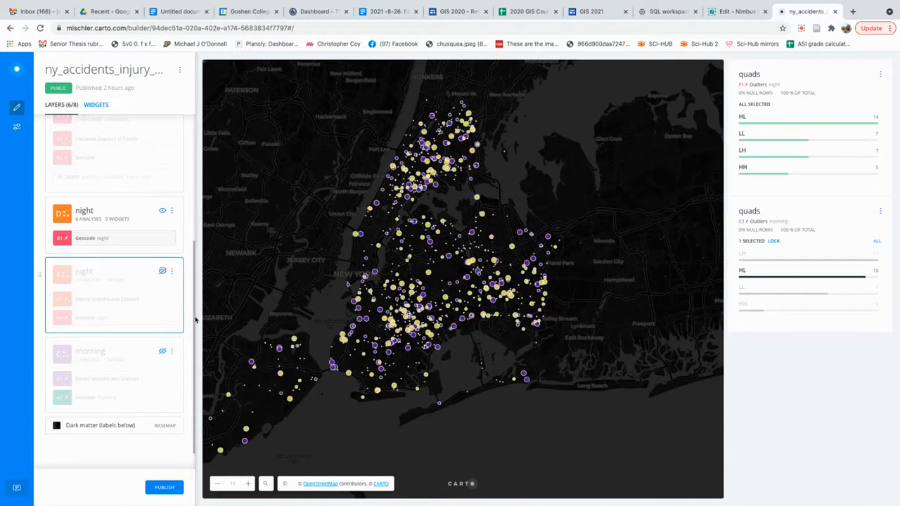
# Examine the distribution of the morning and night accident points across New York, both citywide and close up.
pyautogui.moveTo(282, 237); pyautogui.dragTo(344, 218)
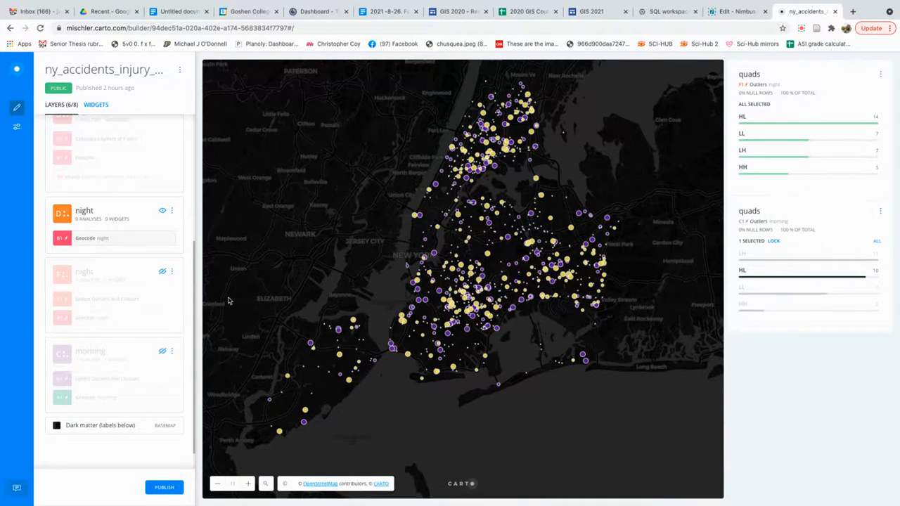
pyautogui.moveTo(196, 313); pyautogui.dragTo(205, 165)
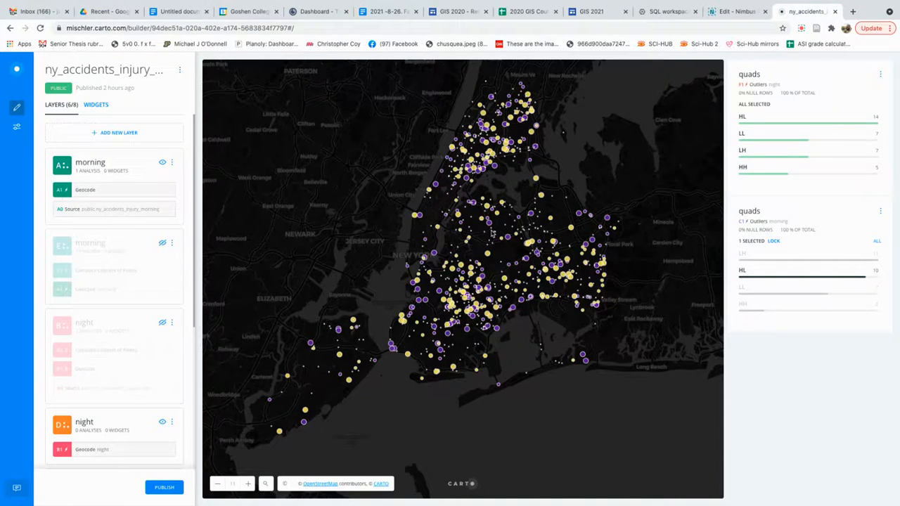
pyautogui.moveTo(393, 207); pyautogui.dragTo(391, 225)
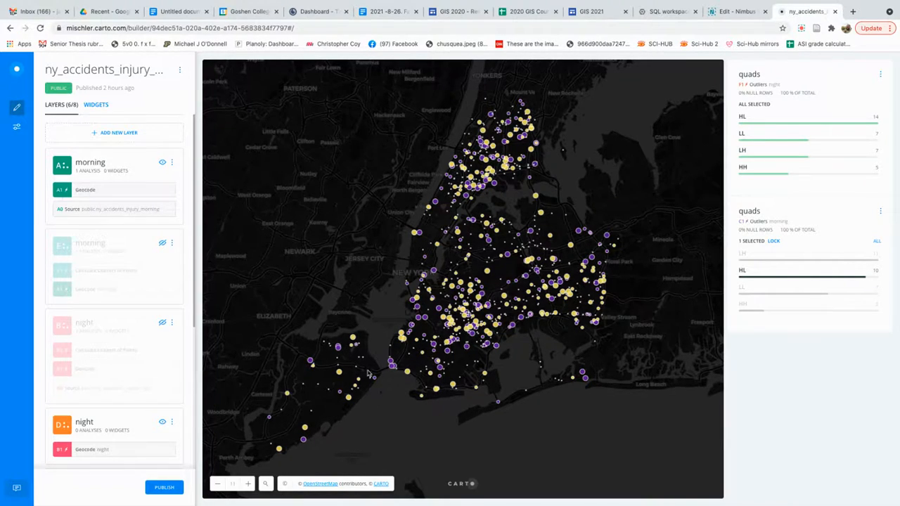
pyautogui.click(249, 484)
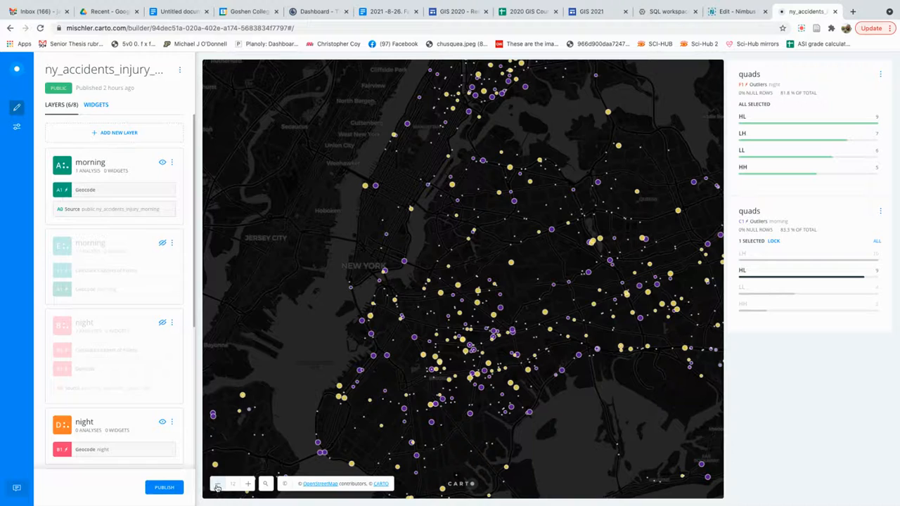
pyautogui.click(218, 485)
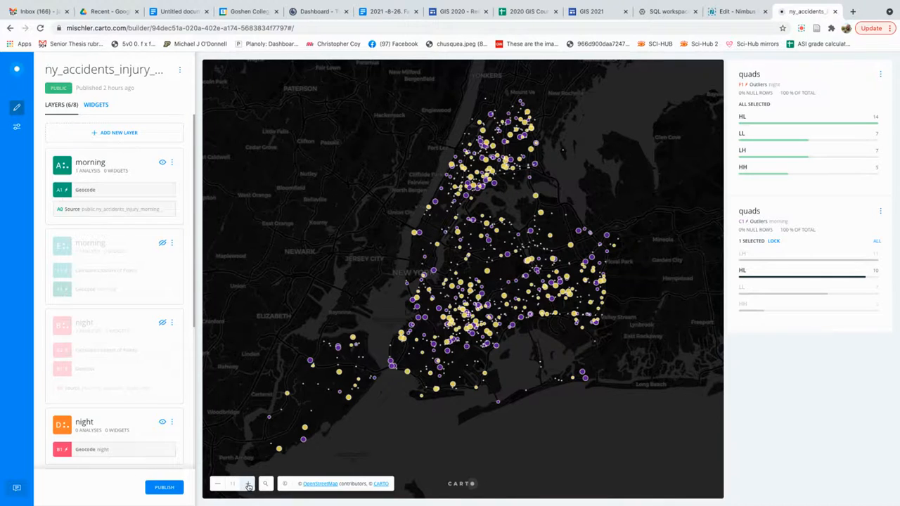
pyautogui.click(248, 485)
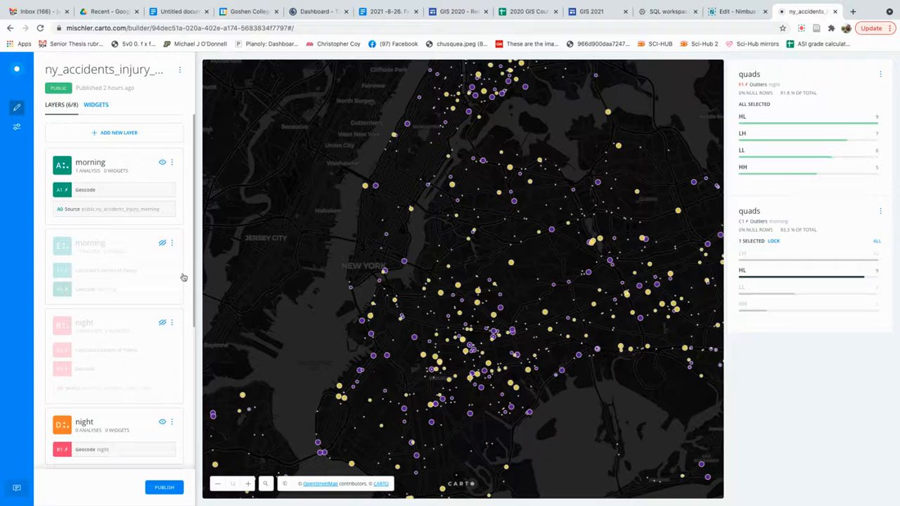
# Hide the geocoded morning point layer A and the geocoded night point layer D.
pyautogui.moveTo(194, 281); pyautogui.dragTo(192, 301)
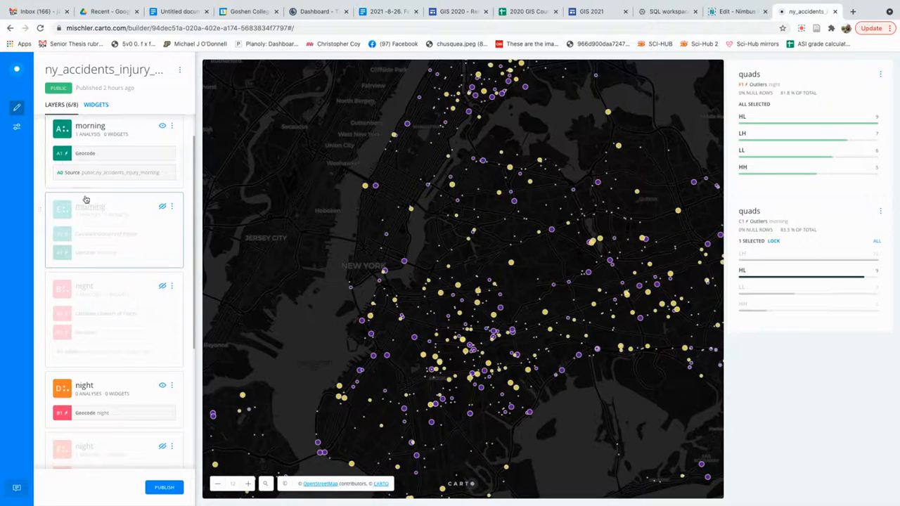
pyautogui.click(162, 127)
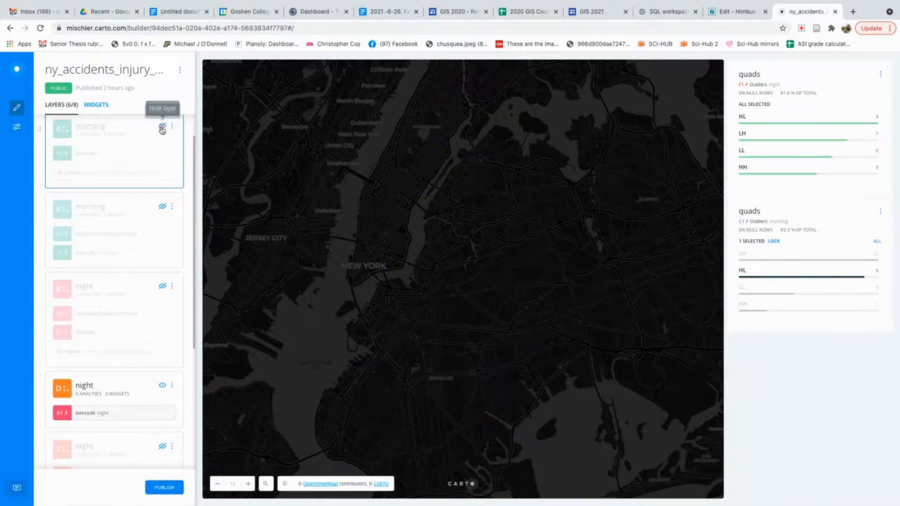
pyautogui.click(162, 387)
# View the morning Calculate Clusters of Points layer and then the night one, hiding each after viewing.
pyautogui.click(162, 206)
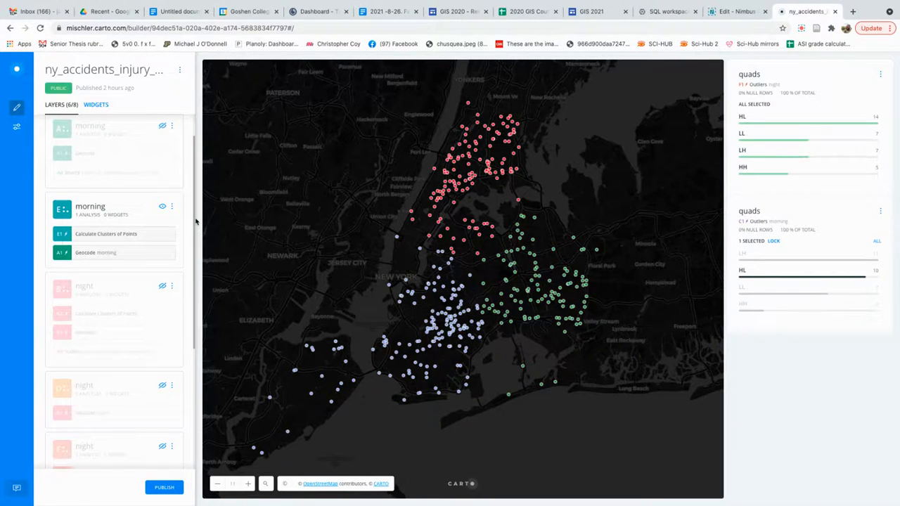
pyautogui.click(161, 208)
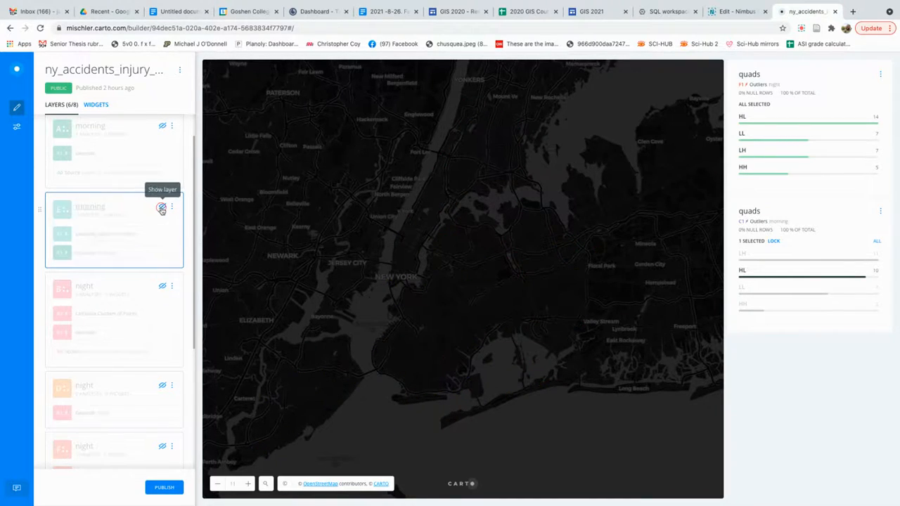
pyautogui.click(163, 287)
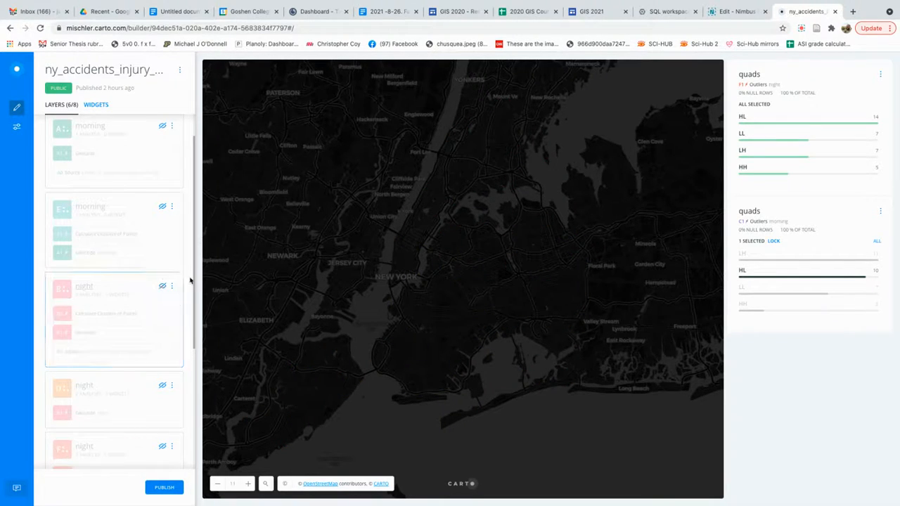
# Show both the night and the morning layers that carry the Detect Outliers and Clusters analysis.
pyautogui.moveTo(193, 277); pyautogui.dragTo(196, 376)
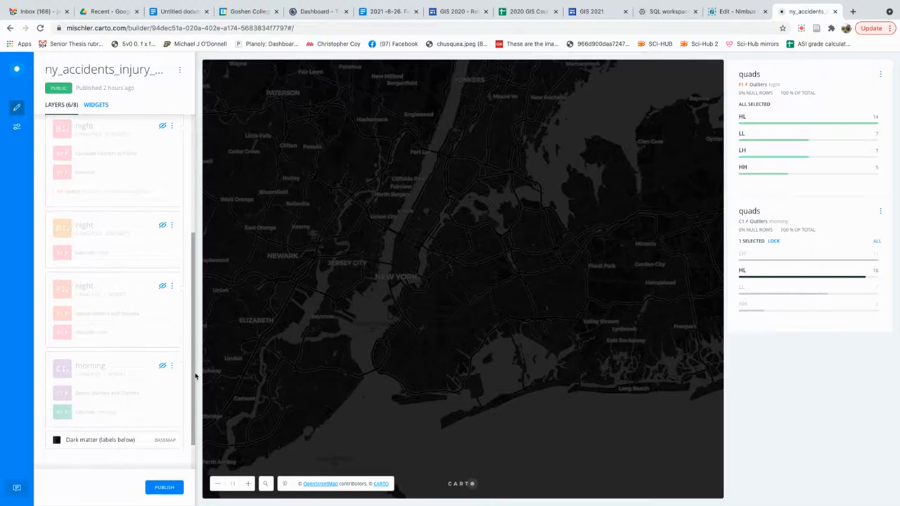
pyautogui.click(162, 227)
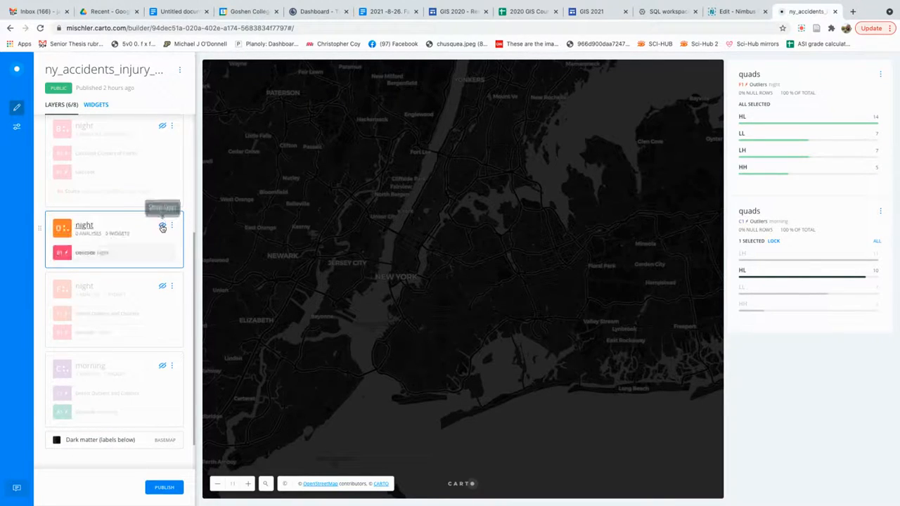
pyautogui.click(163, 226)
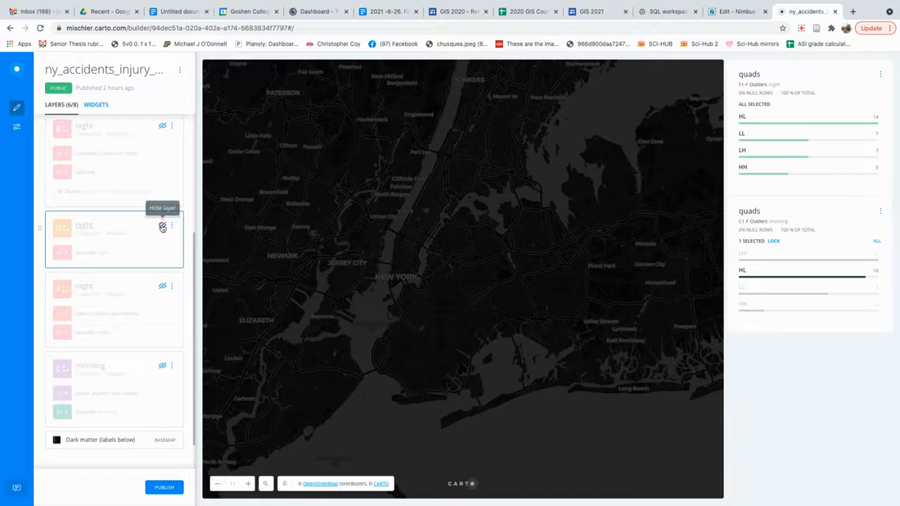
pyautogui.click(162, 286)
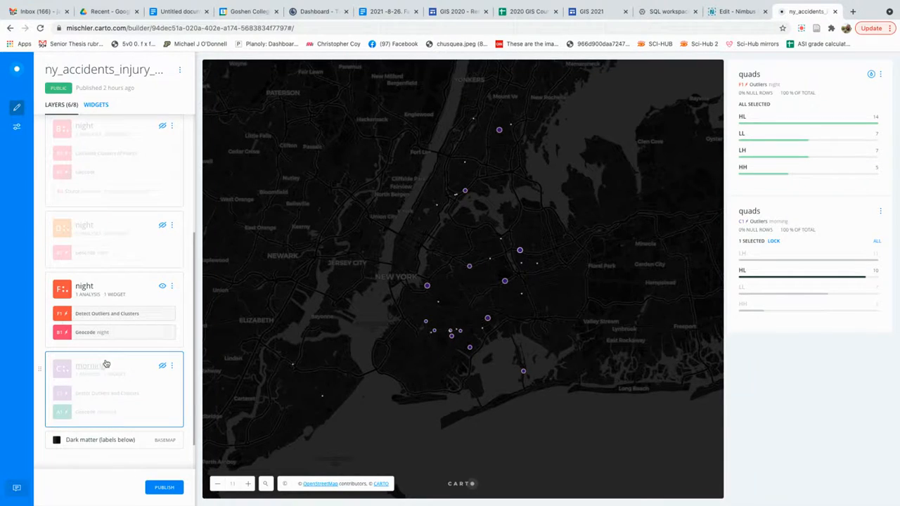
pyautogui.click(161, 367)
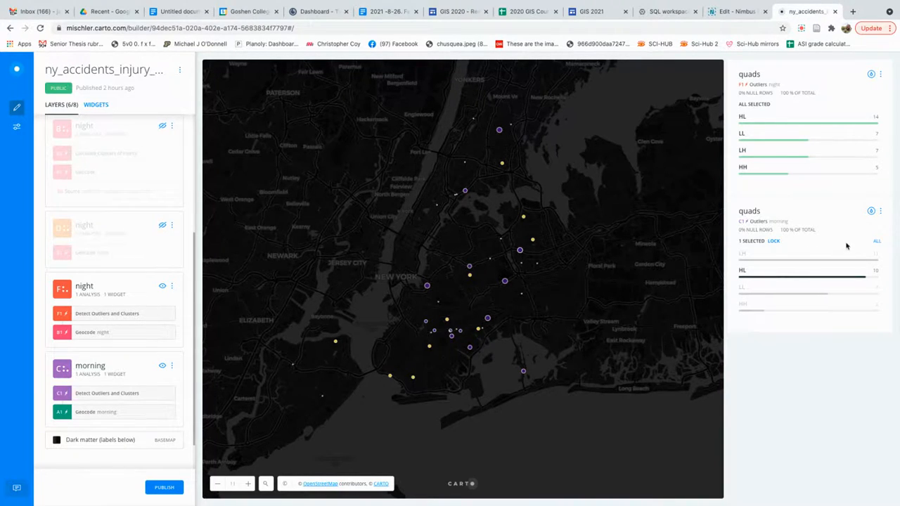
# Clear the morning quads selection, then filter both the night and morning quads widgets to HL.
pyautogui.click(876, 240)
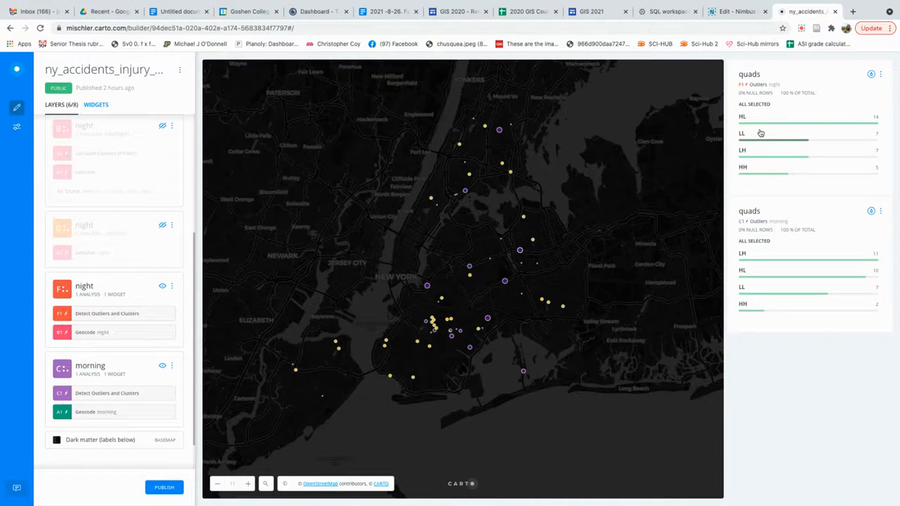
pyautogui.moveTo(488, 321)
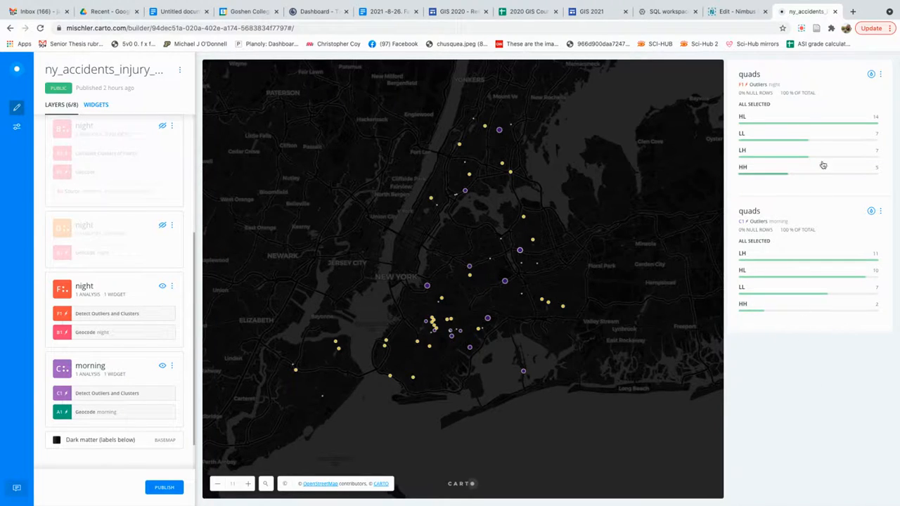
pyautogui.click(766, 125)
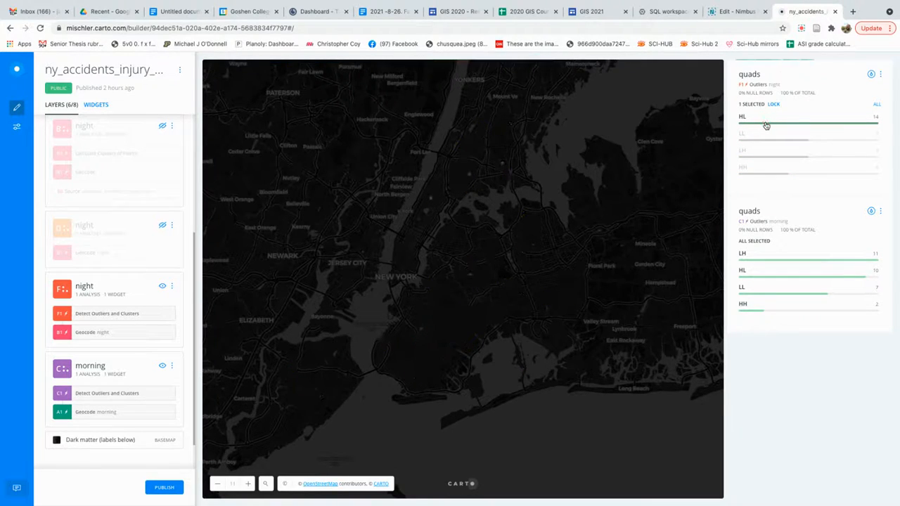
pyautogui.click(776, 278)
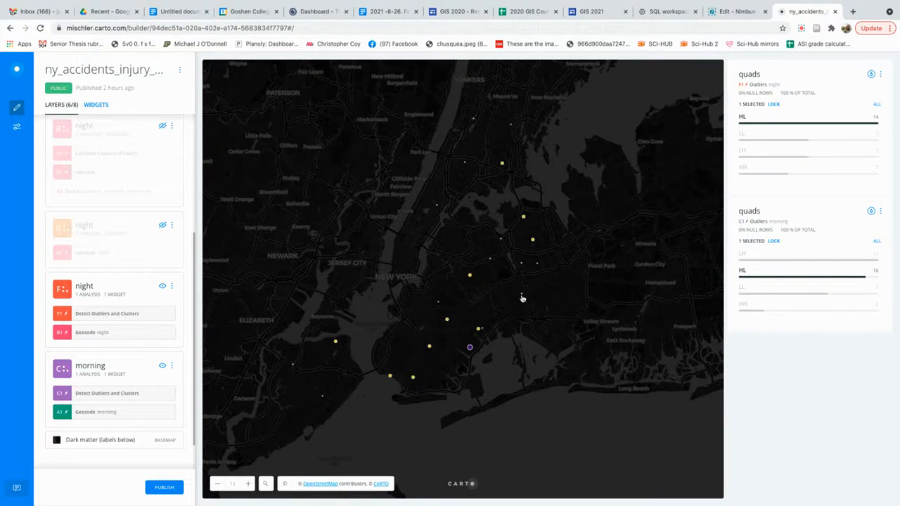
pyautogui.moveTo(523, 298)
pyautogui.moveTo(523, 265)
# Change the selection in both the night and morning quads widgets to LH only.
pyautogui.click(765, 159)
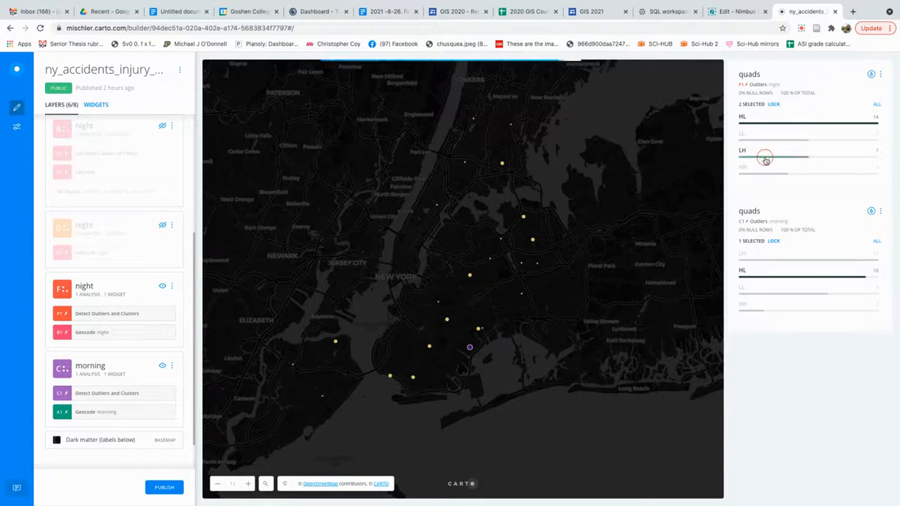
pyautogui.click(766, 297)
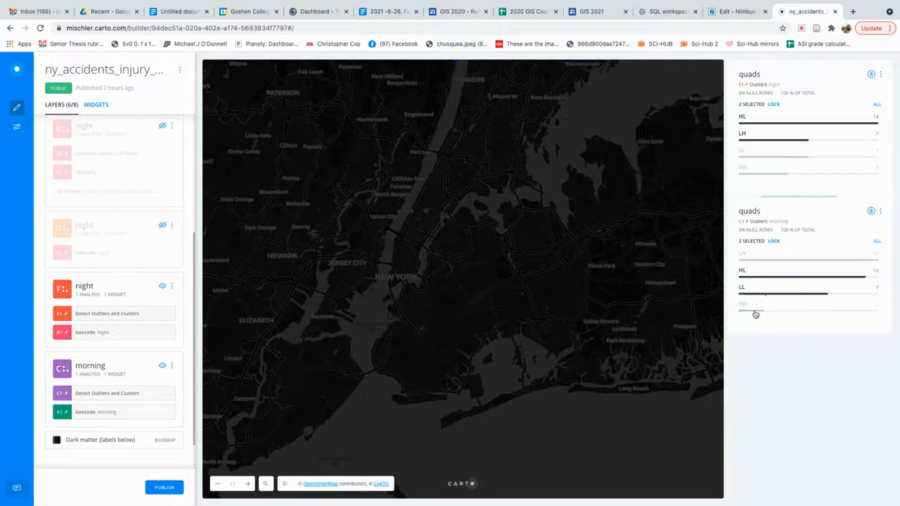
pyautogui.click(755, 262)
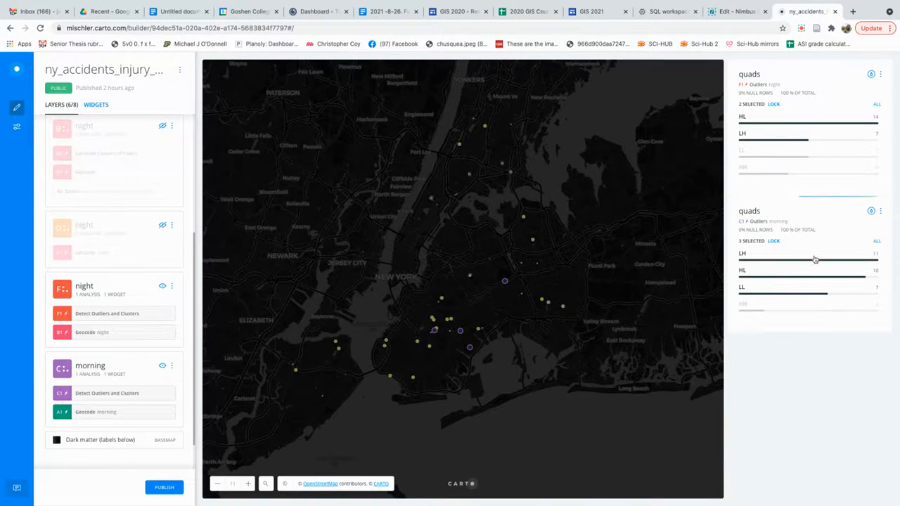
pyautogui.click(777, 278)
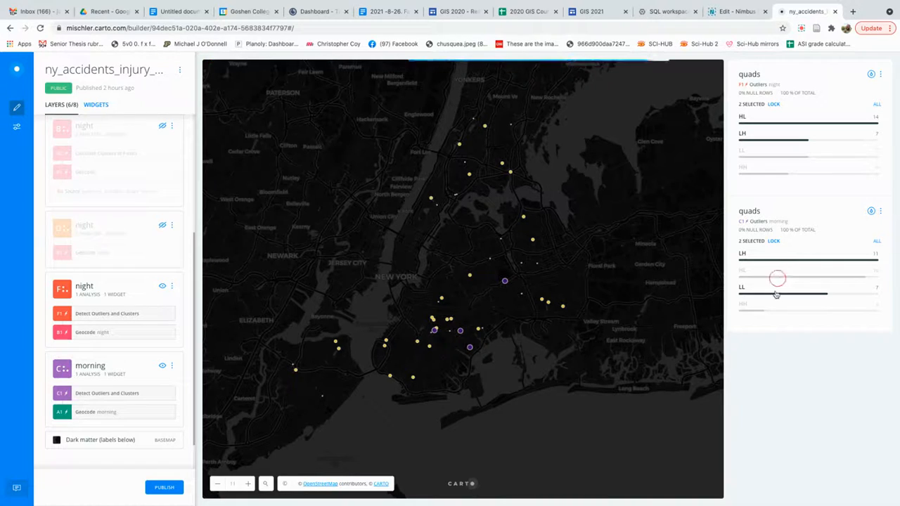
pyautogui.click(776, 288)
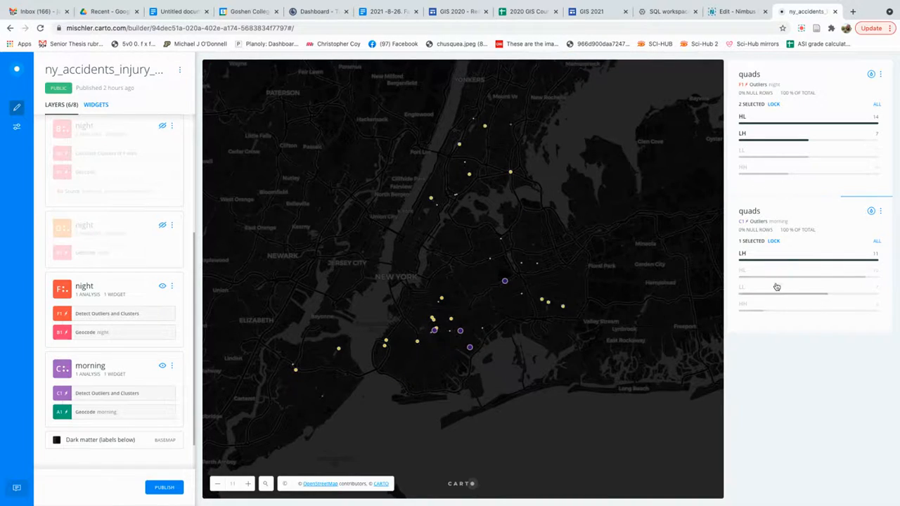
pyautogui.click(767, 123)
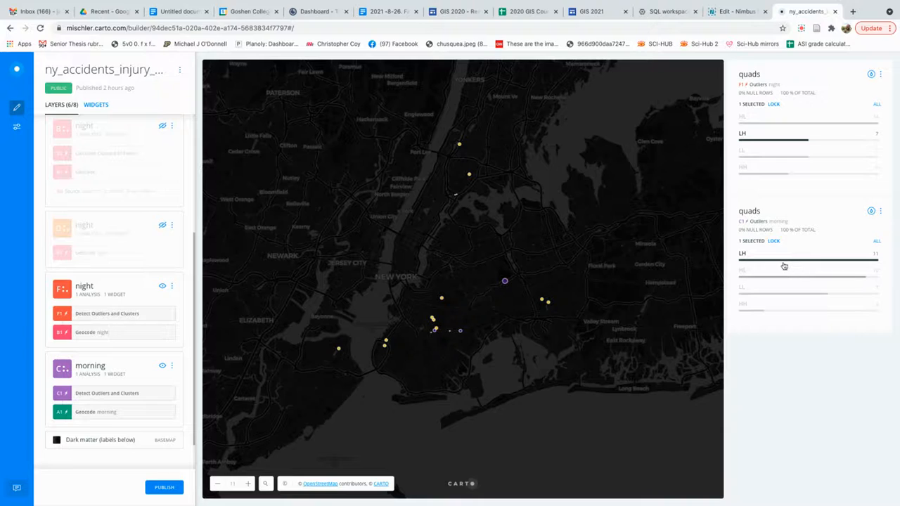
# Switch the night quads widget's filter back to HL only, with LH deselected.
pyautogui.click(764, 122)
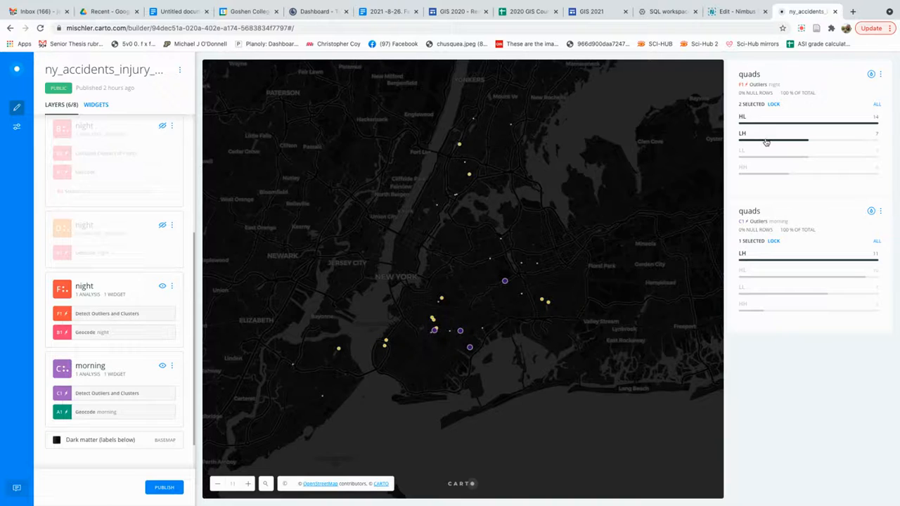
pyautogui.click(766, 141)
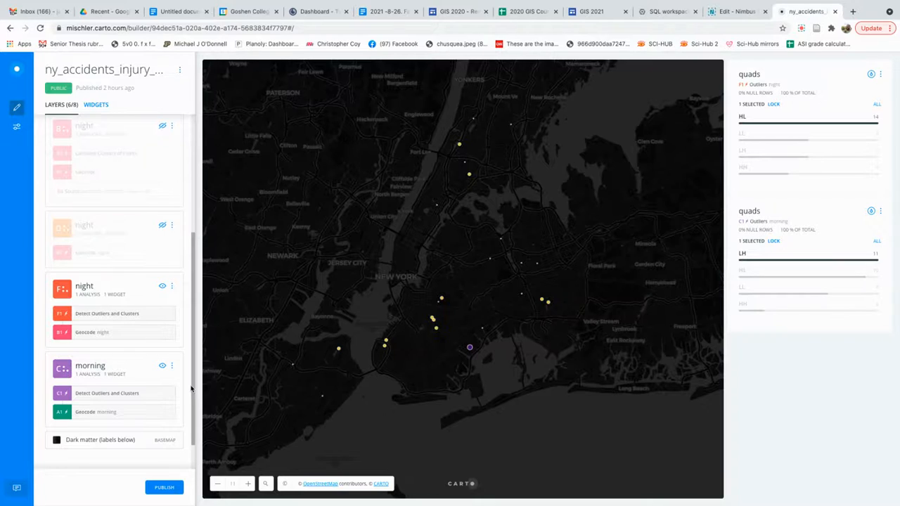
# Hide the morning and night outlier layers and show the geocoded morning and night point layers instead.
pyautogui.click(162, 364)
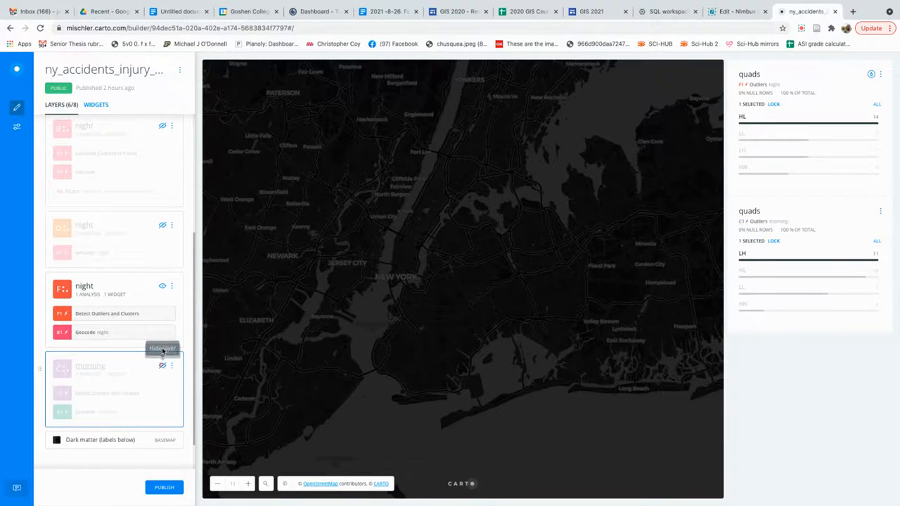
pyautogui.click(162, 285)
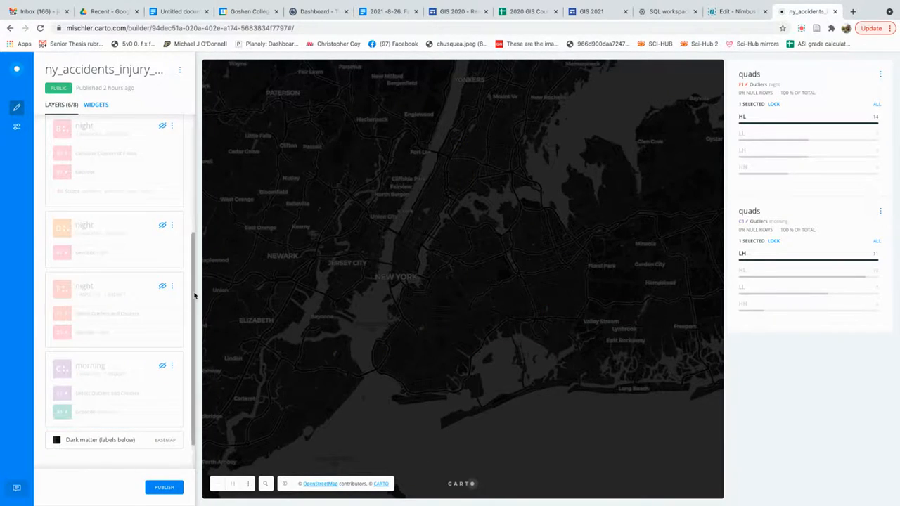
pyautogui.moveTo(194, 295); pyautogui.dragTo(197, 129)
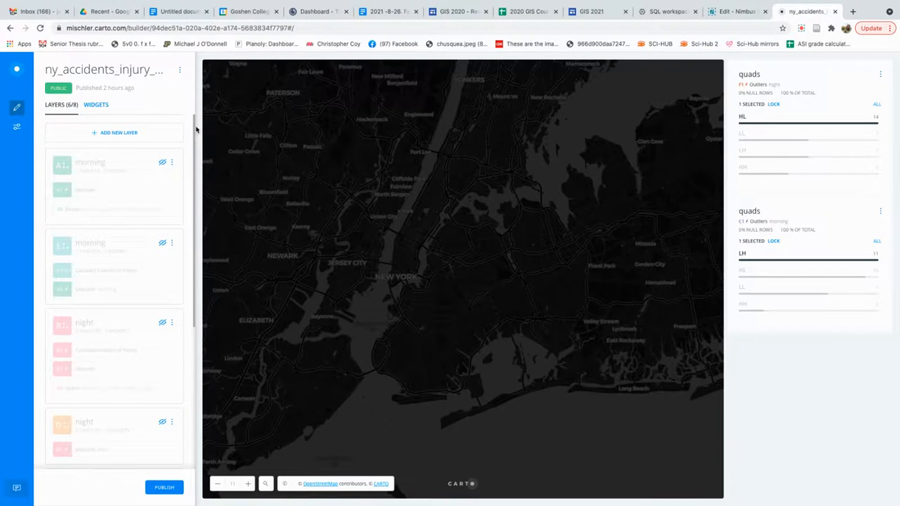
pyautogui.click(162, 163)
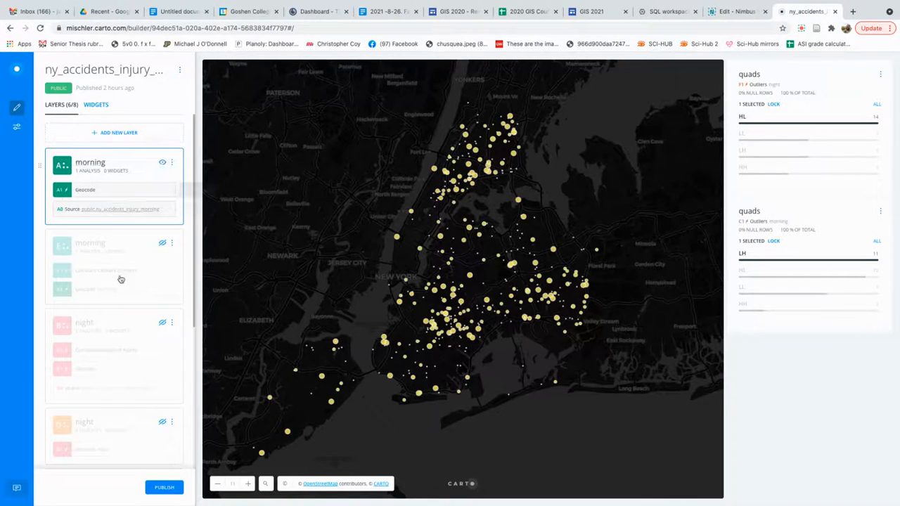
pyautogui.click(162, 424)
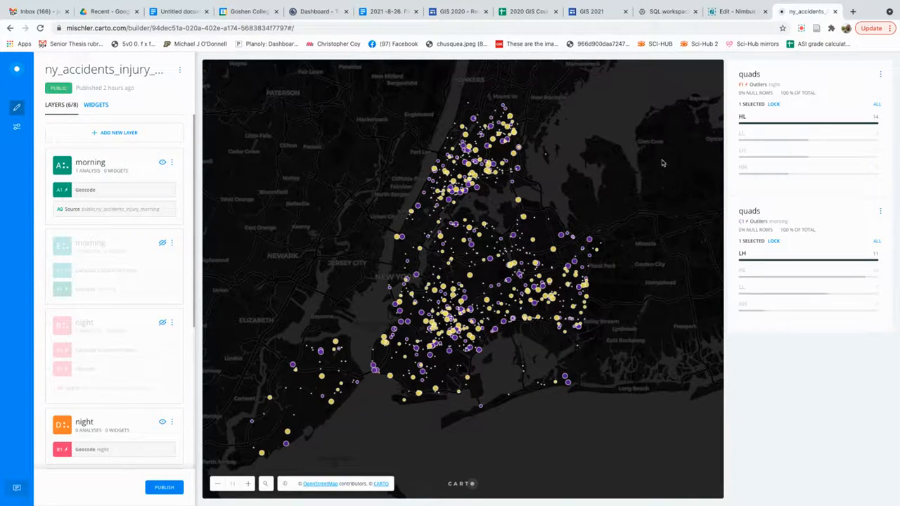
pyautogui.click(801, 29)
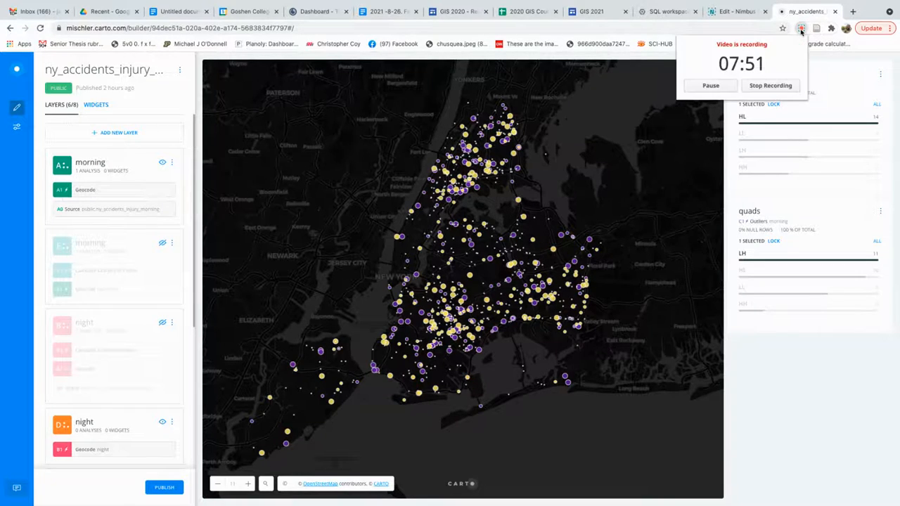